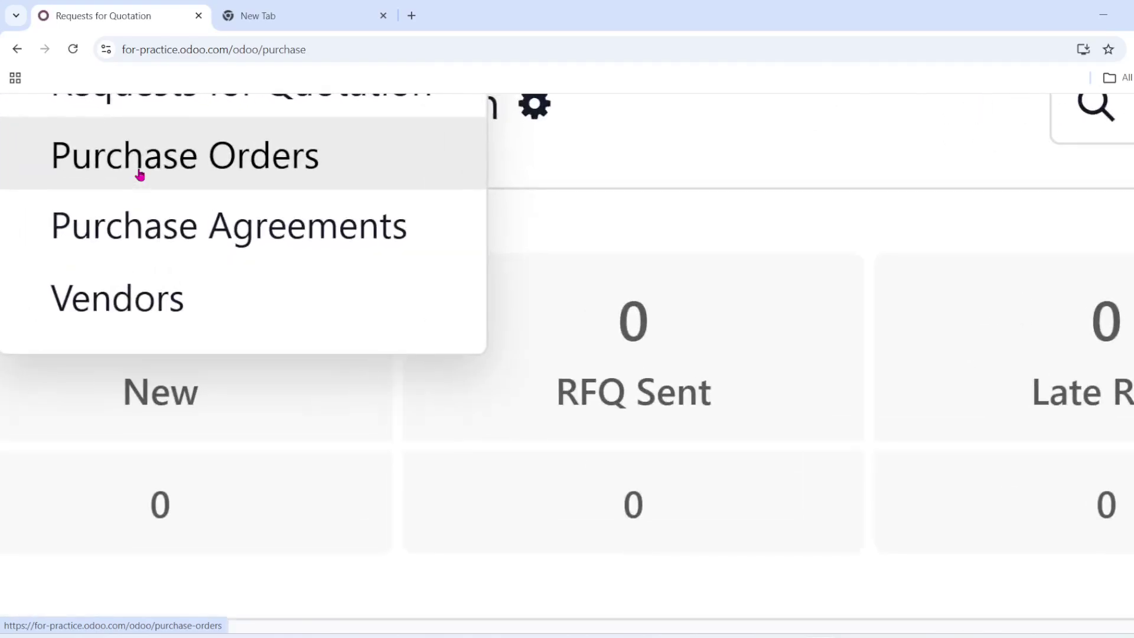
Step: Open the list of purchase orders
{"action": "scroll", "coordinate": [143, 177], "scroll_direction": "down", "scroll_amount": 6}
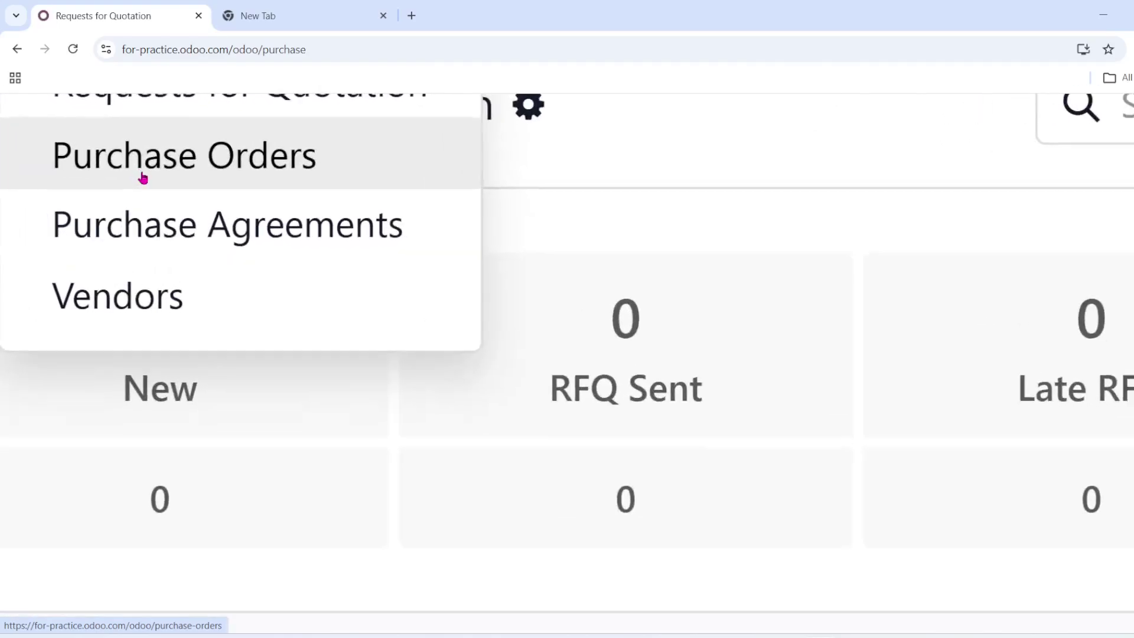
{"action": "scroll", "coordinate": [143, 177], "scroll_direction": "right", "scroll_amount": 1}
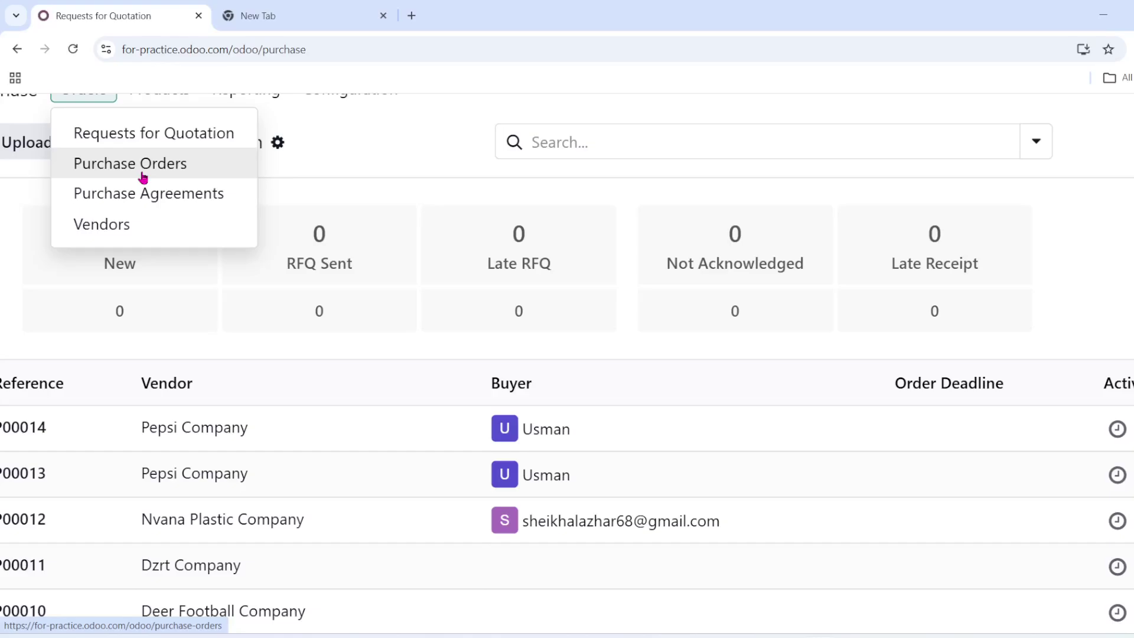
{"action": "scroll", "coordinate": [142, 177], "scroll_direction": "down", "scroll_amount": 3}
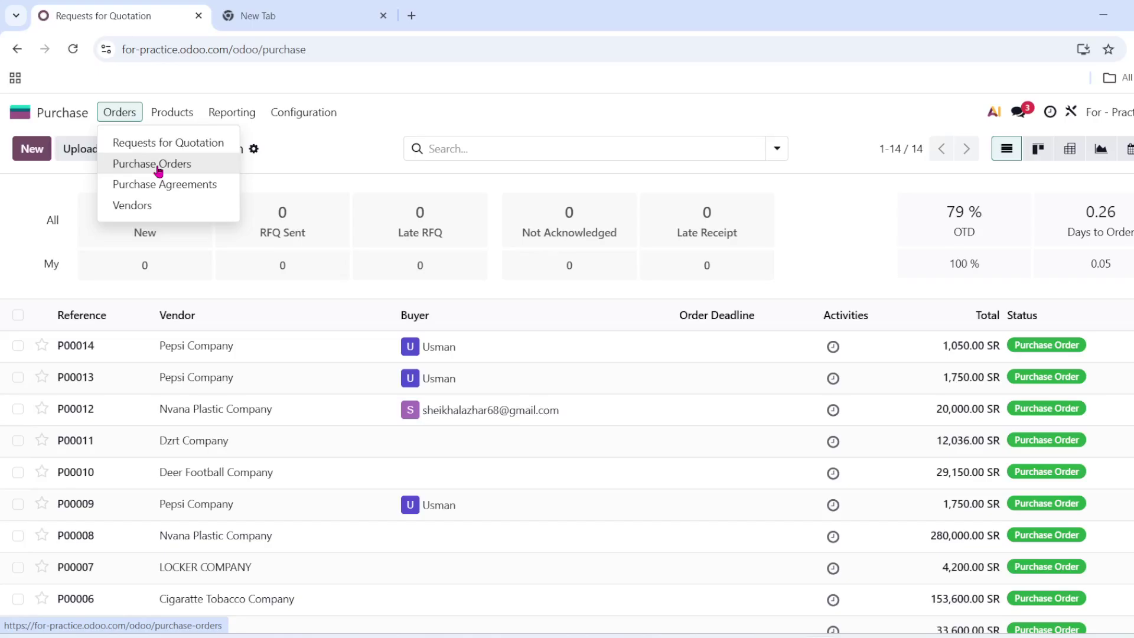
{"action": "left_click", "coordinate": [158, 171]}
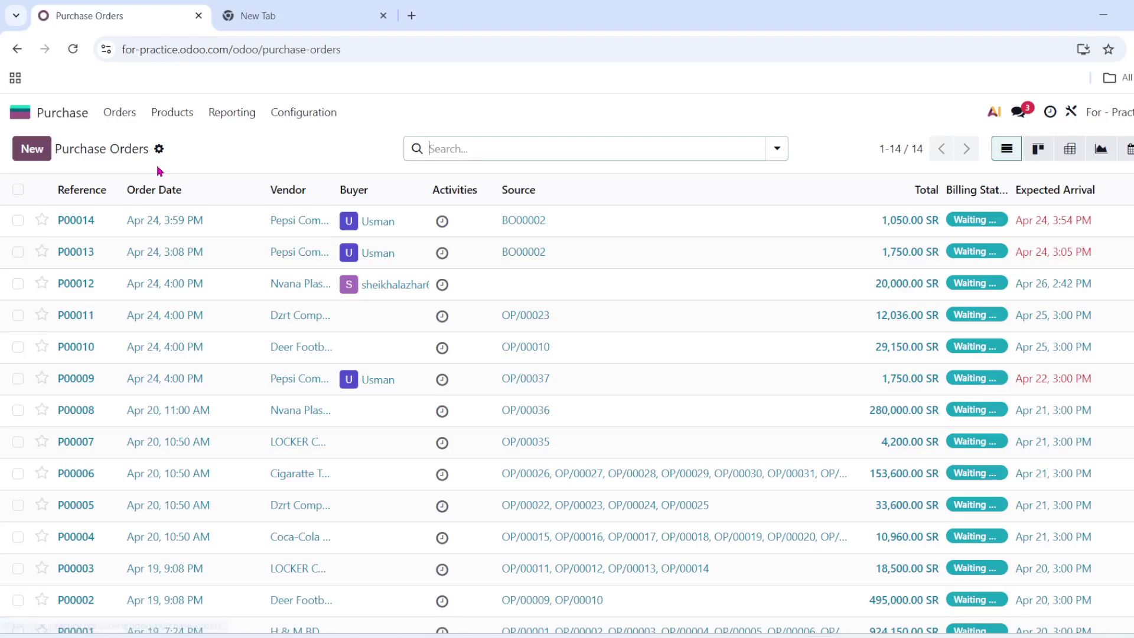
Step: Look through the purchase orders list and review the Deer Football Company order dated Apr 24, returning to the list
{"action": "scroll", "coordinate": [223, 385], "scroll_direction": "down", "scroll_amount": 2}
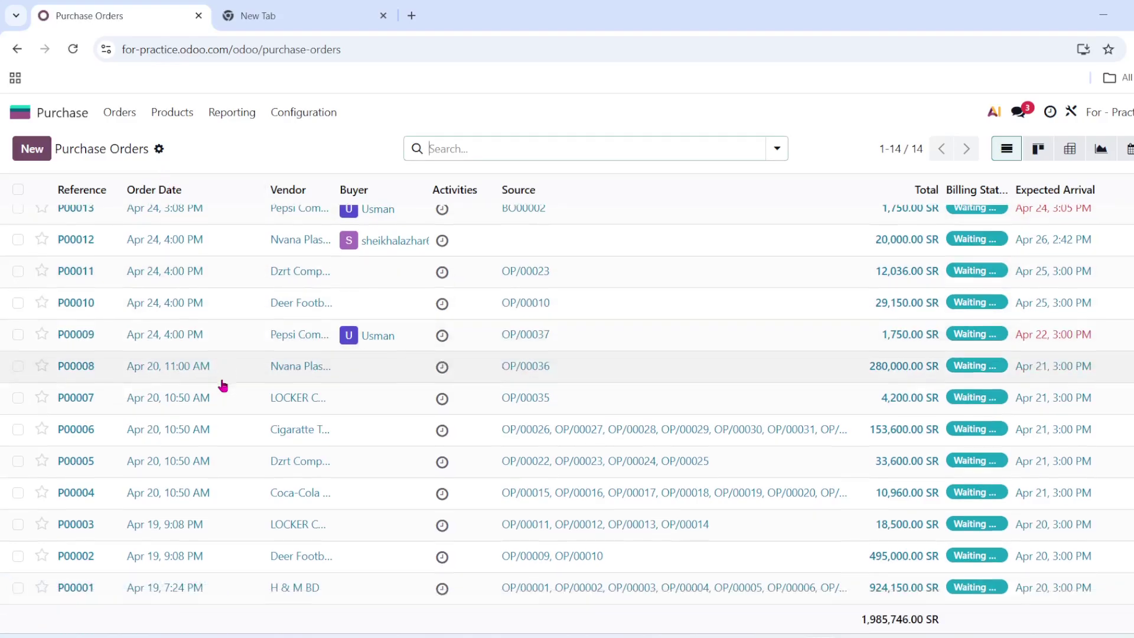
{"action": "scroll", "coordinate": [223, 385], "scroll_direction": "up", "scroll_amount": 2}
{"action": "scroll", "coordinate": [222, 385], "scroll_direction": "down", "scroll_amount": 2}
{"action": "scroll", "coordinate": [222, 385], "scroll_direction": "up", "scroll_amount": 2}
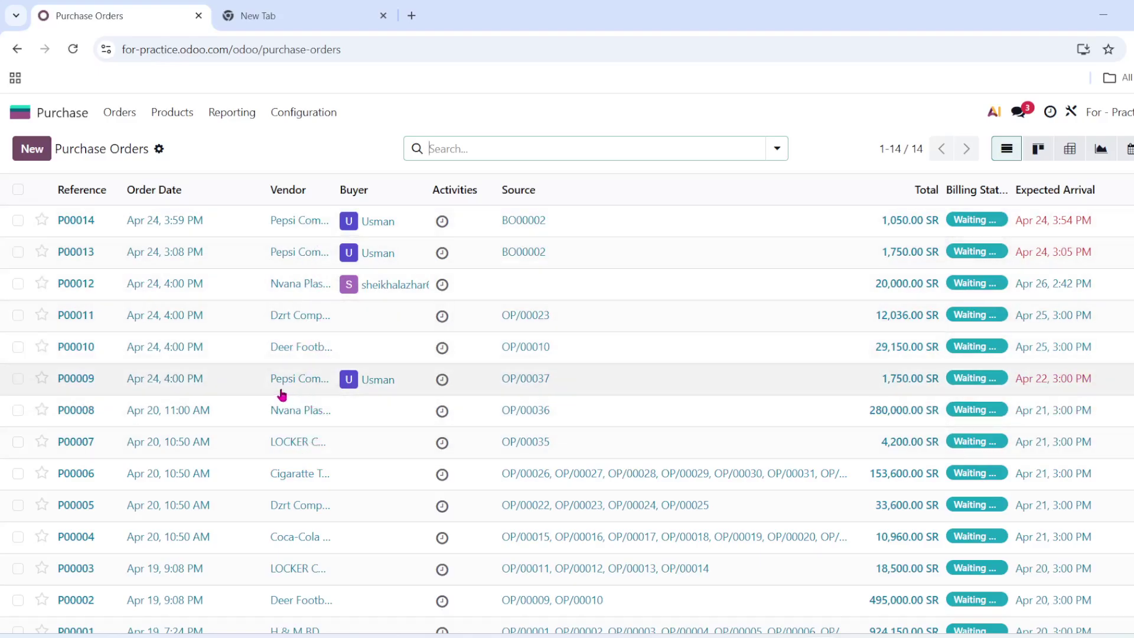
{"action": "left_click", "coordinate": [244, 360]}
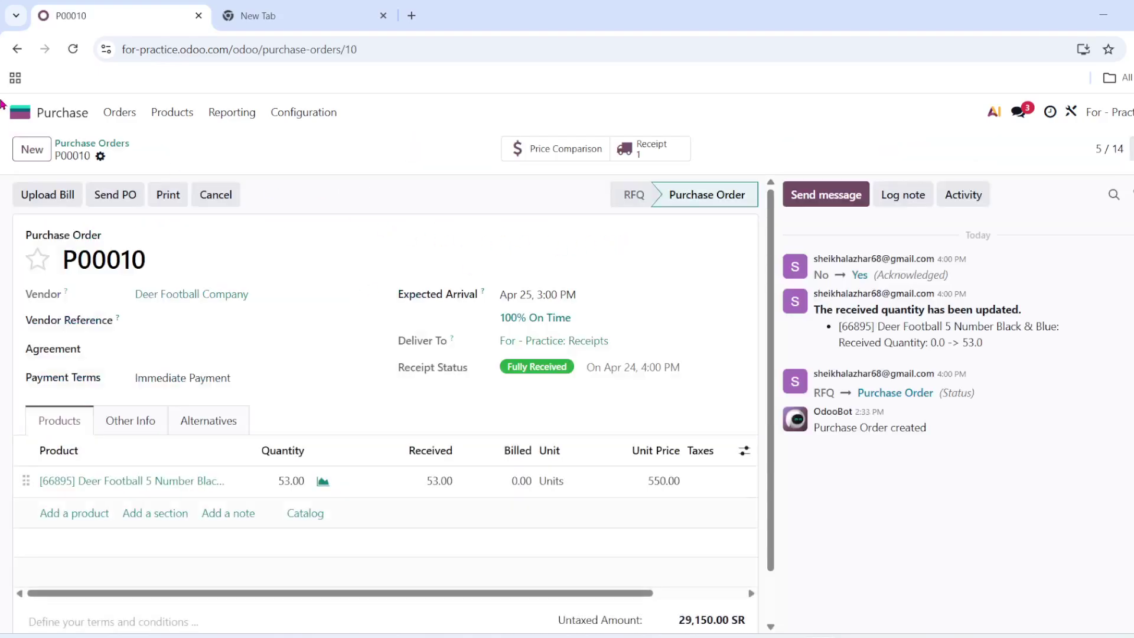
{"action": "left_click", "coordinate": [17, 49]}
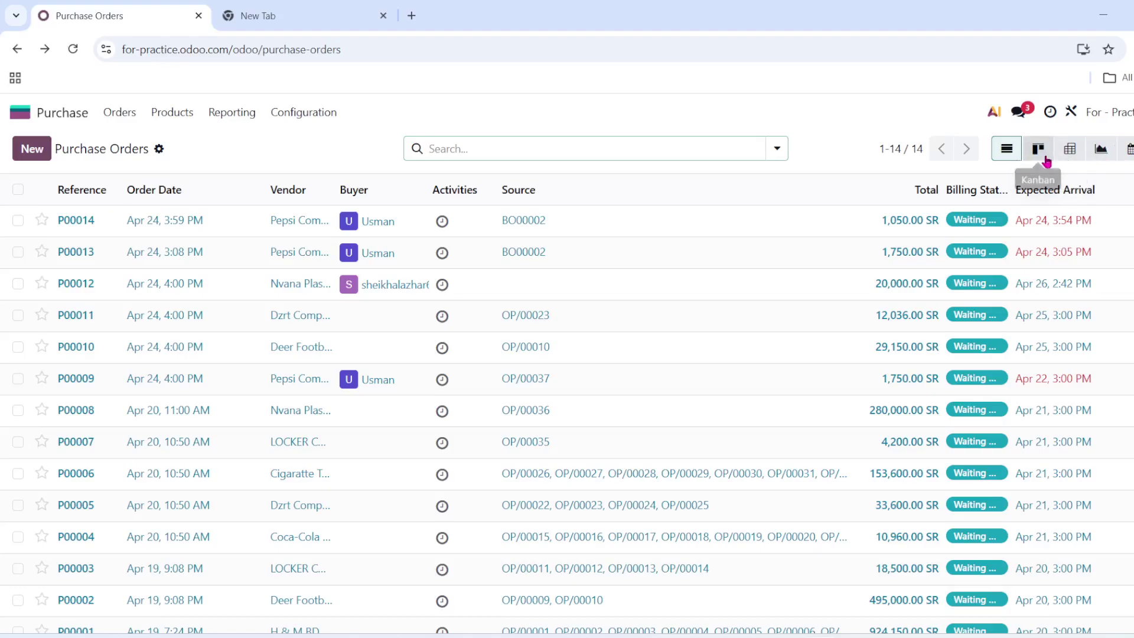
Step: Compare the kanban and list views of the purchase orders
{"action": "left_click", "coordinate": [1045, 161]}
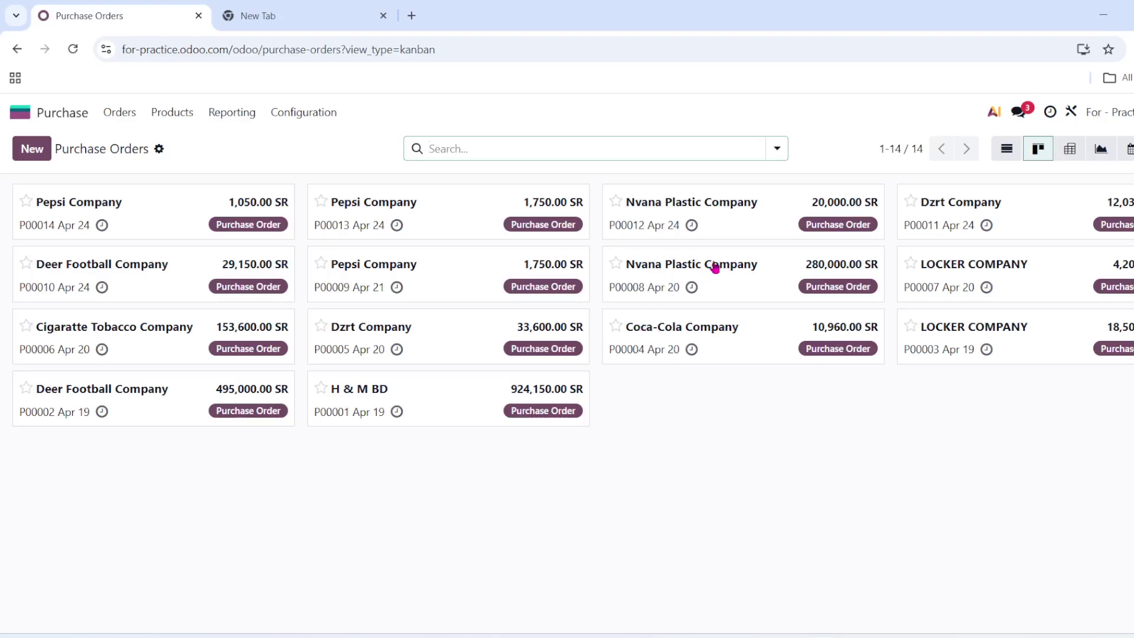
{"action": "left_click", "coordinate": [1004, 152]}
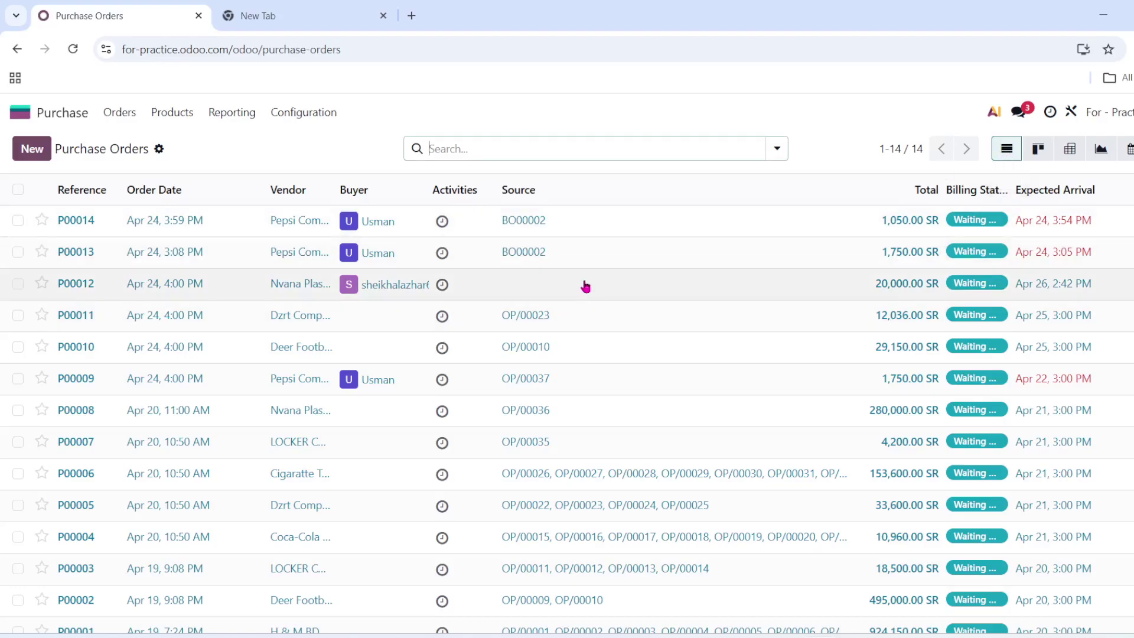
{"action": "left_click", "coordinate": [1043, 158]}
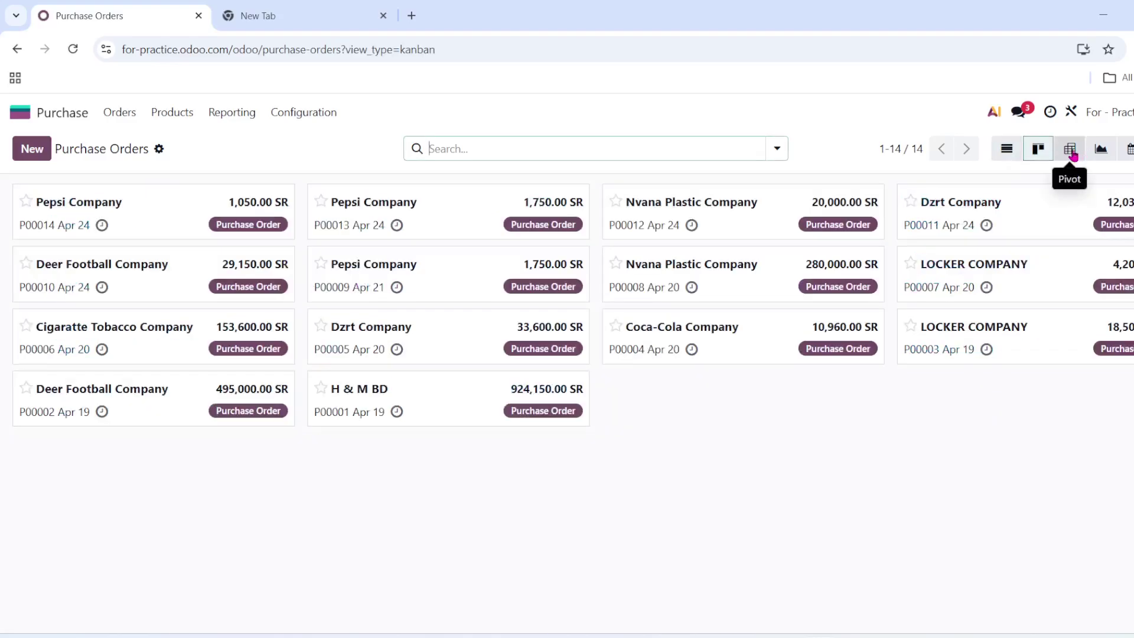
Step: Show the purchase orders as a pivot table and check its available spreadsheet action
{"action": "left_click", "coordinate": [1071, 151]}
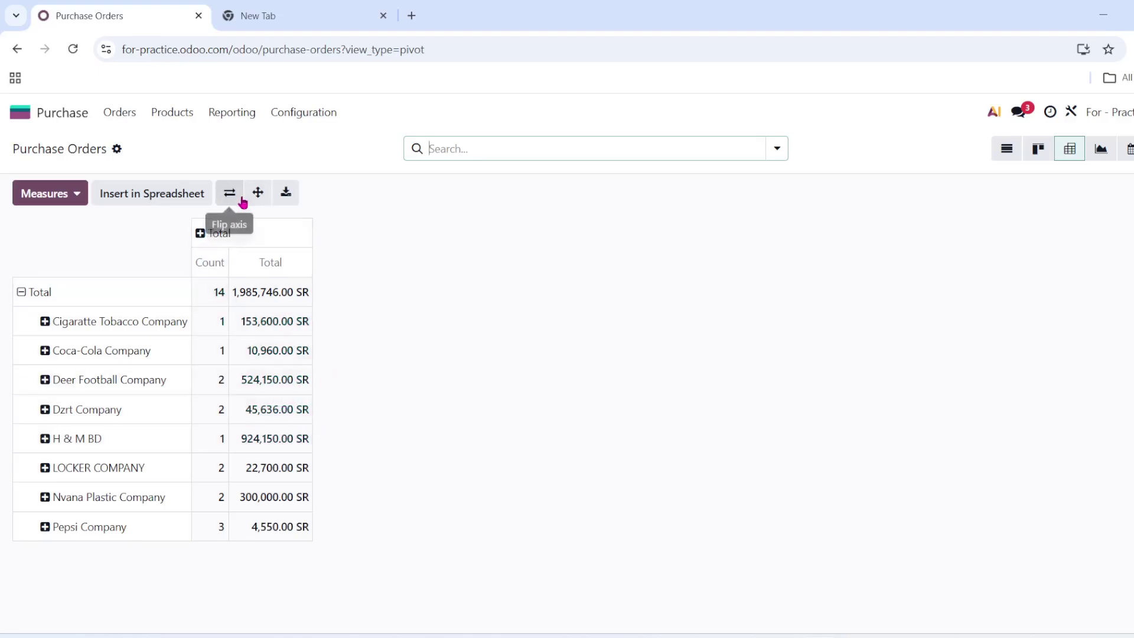
{"action": "left_click", "coordinate": [117, 150]}
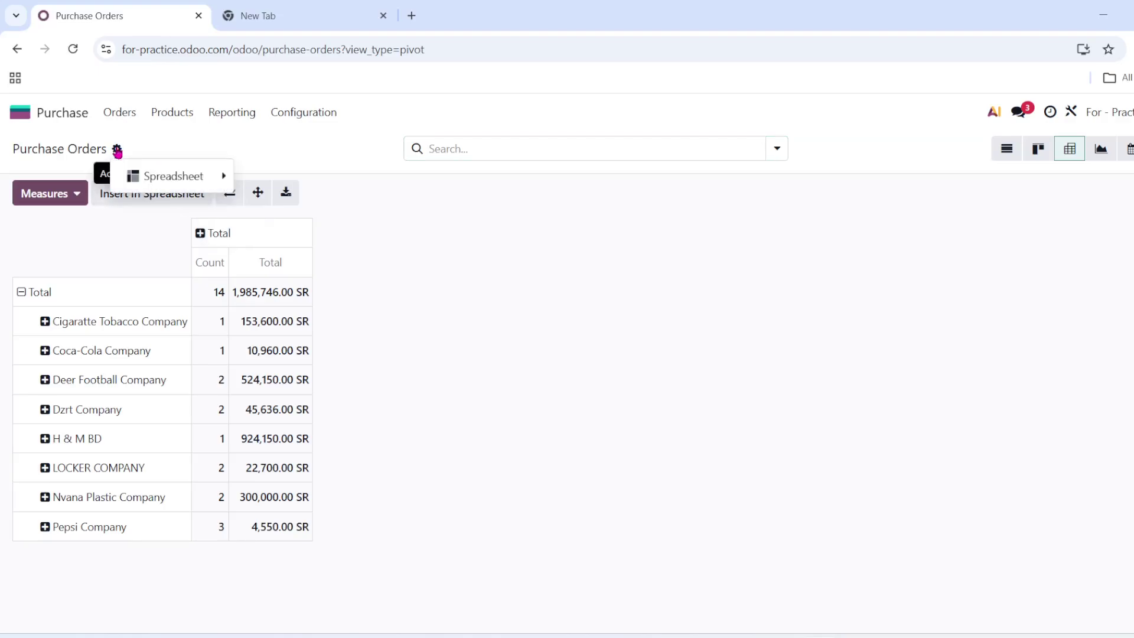
{"action": "mouse_move", "coordinate": [190, 175]}
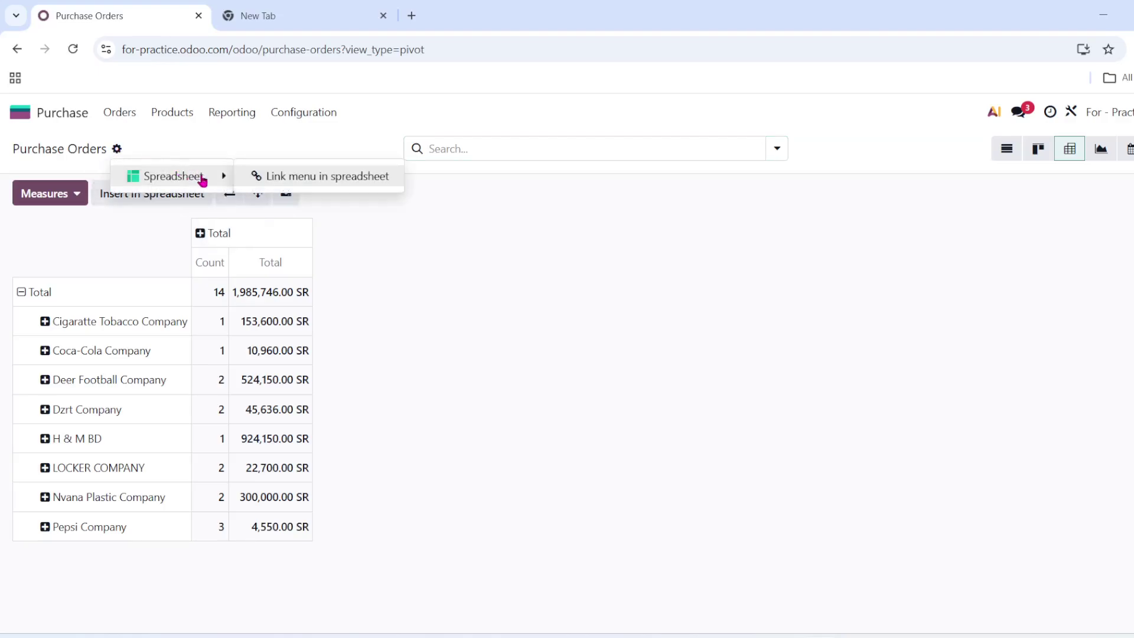
{"action": "left_click", "coordinate": [364, 258]}
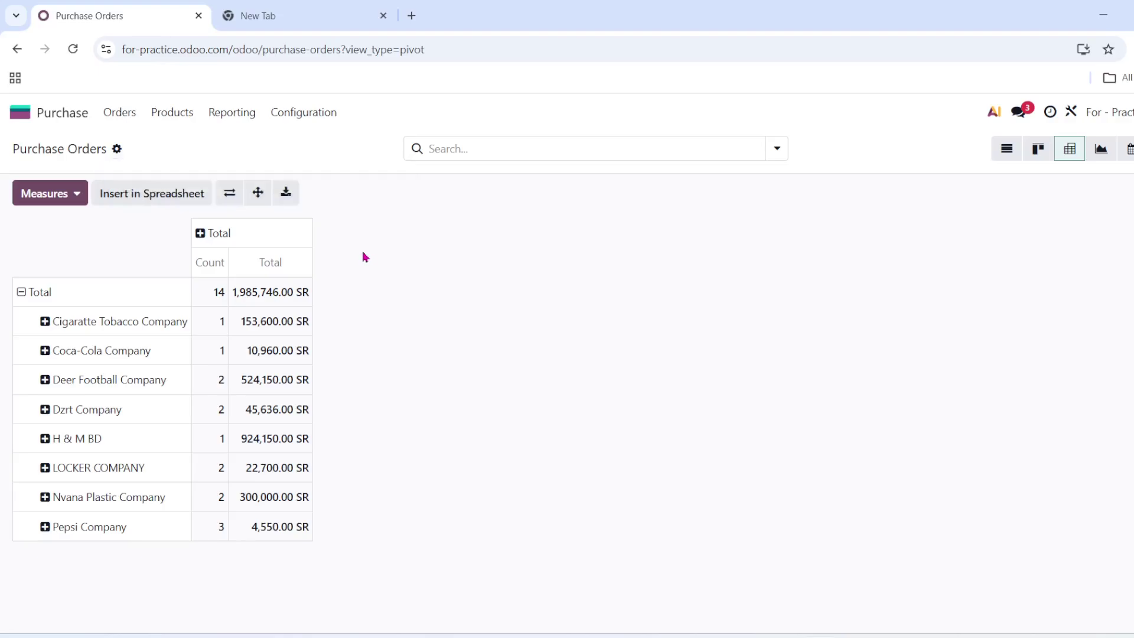
Step: Show the purchase orders as a graph and inspect the order behind the H & M BD bar, returning to the graph
{"action": "left_click", "coordinate": [1106, 152]}
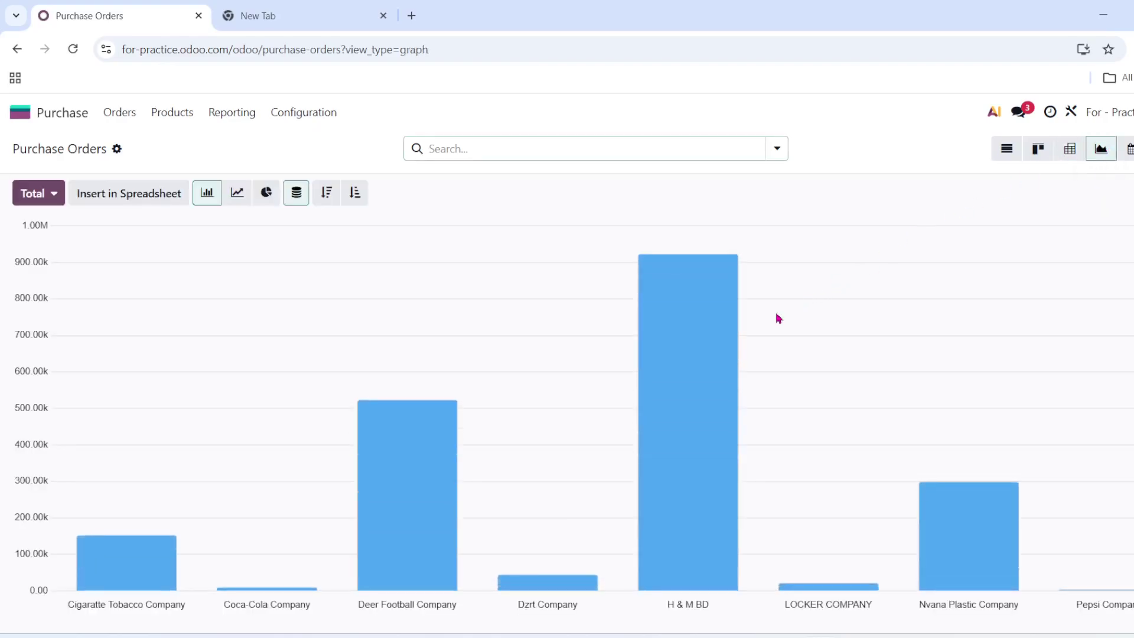
{"action": "mouse_move", "coordinate": [683, 309]}
{"action": "mouse_move", "coordinate": [733, 370]}
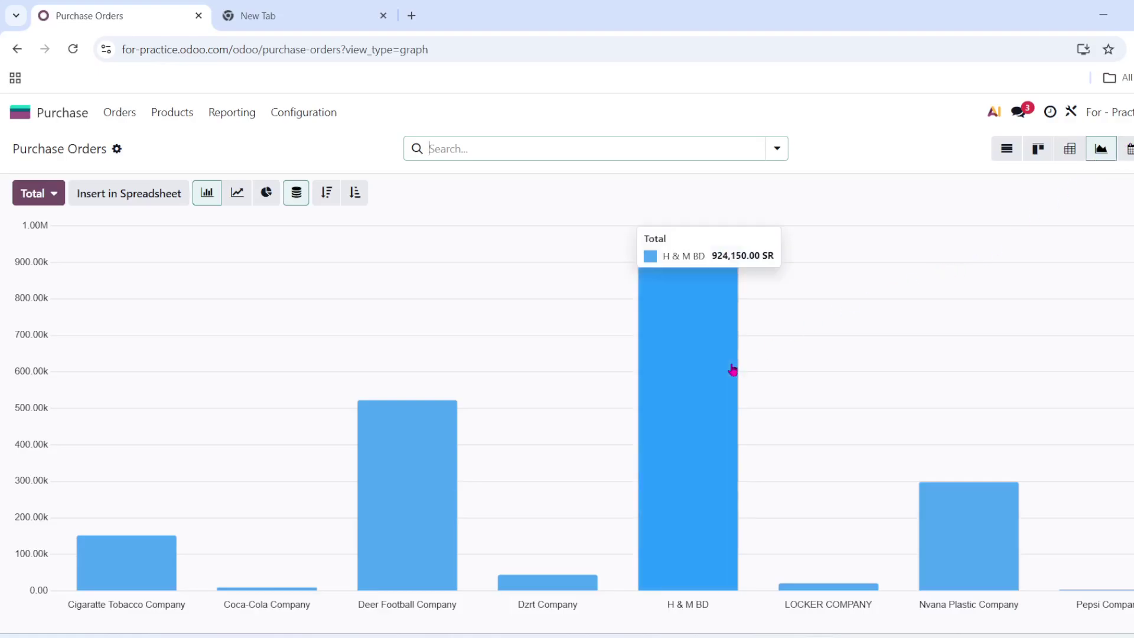
{"action": "left_click", "coordinate": [732, 370]}
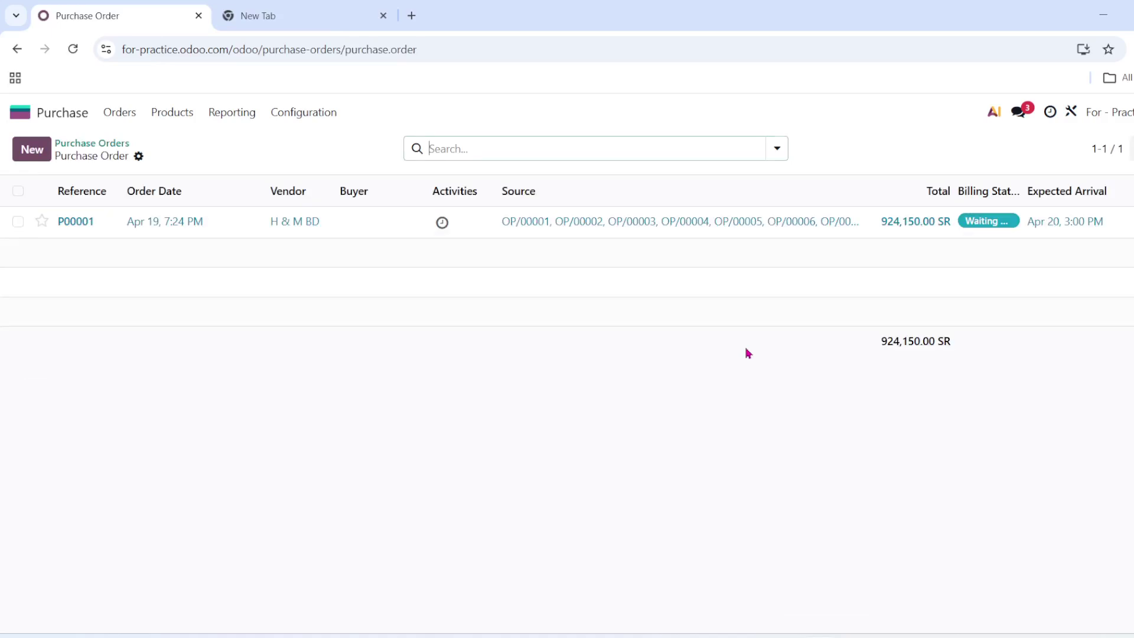
{"action": "left_click", "coordinate": [17, 49]}
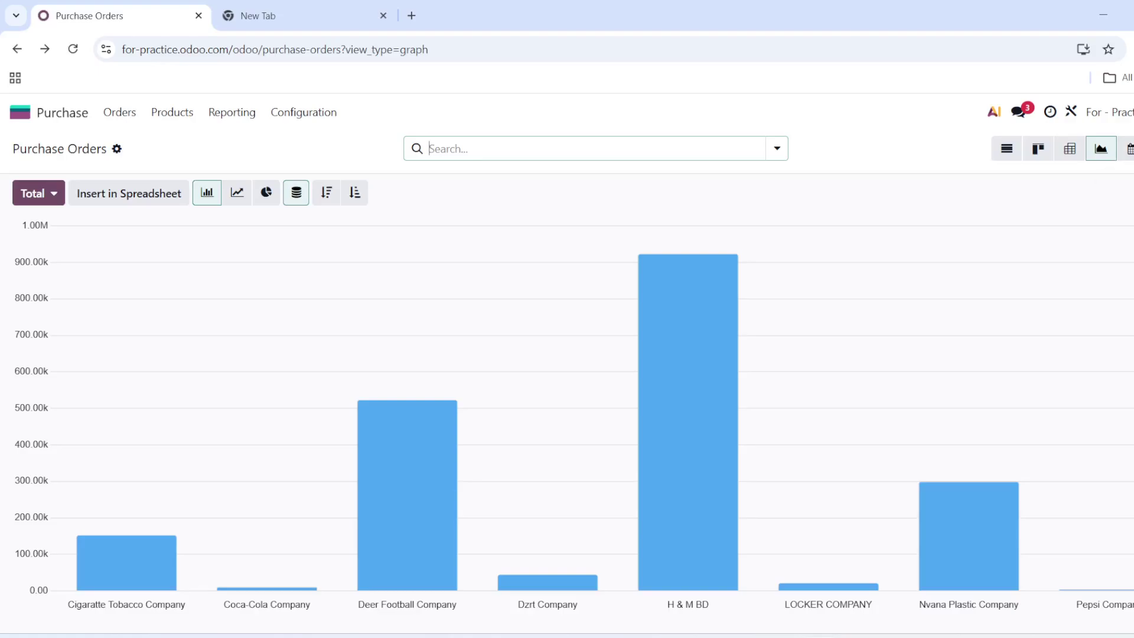
Step: Check the activity and pivot views of the purchase orders, returning to the list
{"action": "left_click", "coordinate": [1129, 149]}
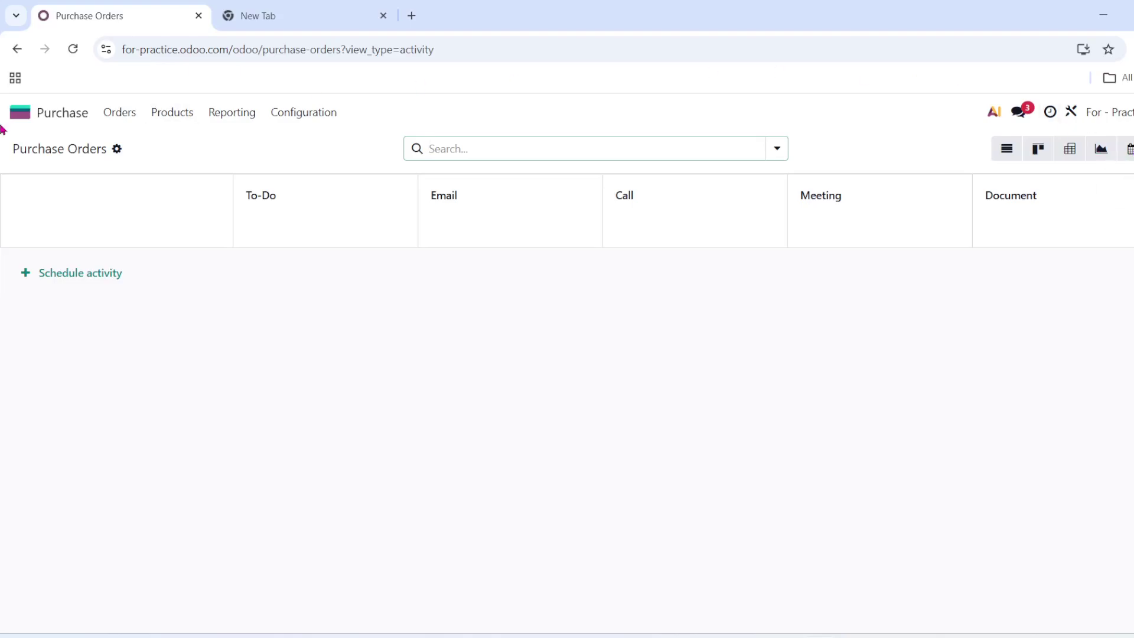
{"action": "left_click", "coordinate": [126, 118]}
{"action": "left_click", "coordinate": [164, 166]}
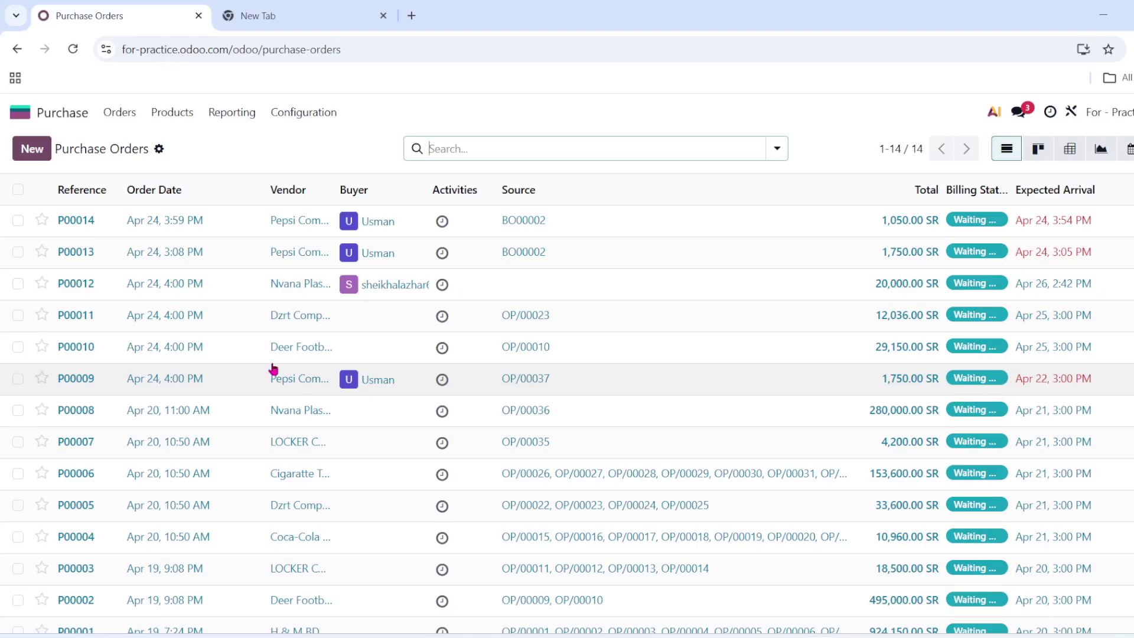
{"action": "left_click", "coordinate": [1070, 152]}
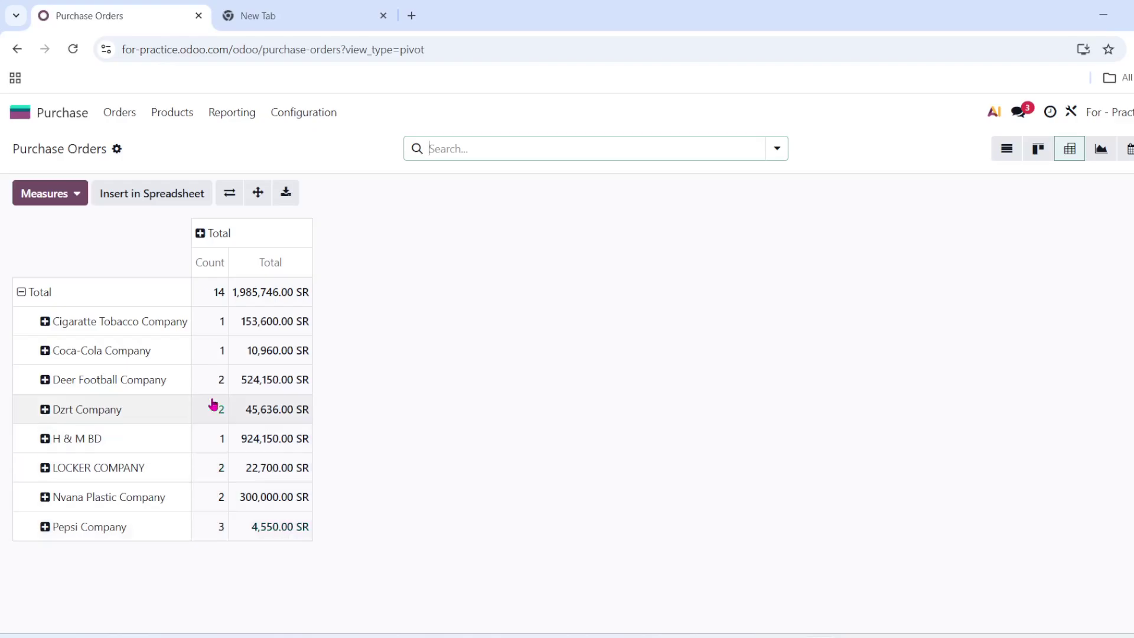
{"action": "left_click", "coordinate": [18, 49]}
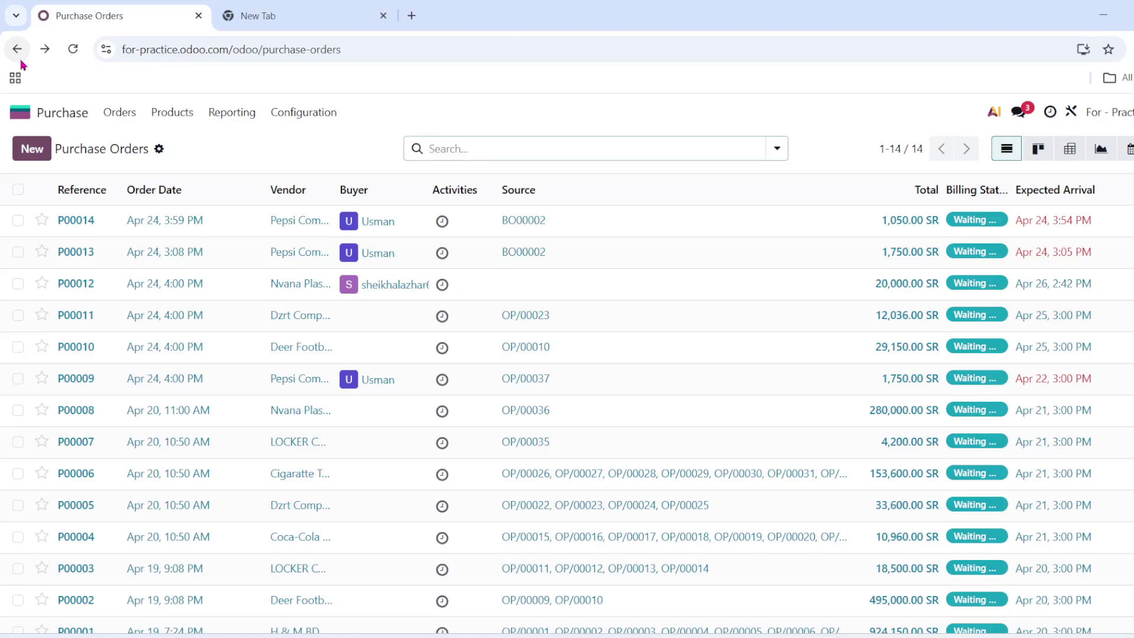
Step: Create a new request for quotation with Coca-Cola Company as the vendor
{"action": "left_click", "coordinate": [27, 161]}
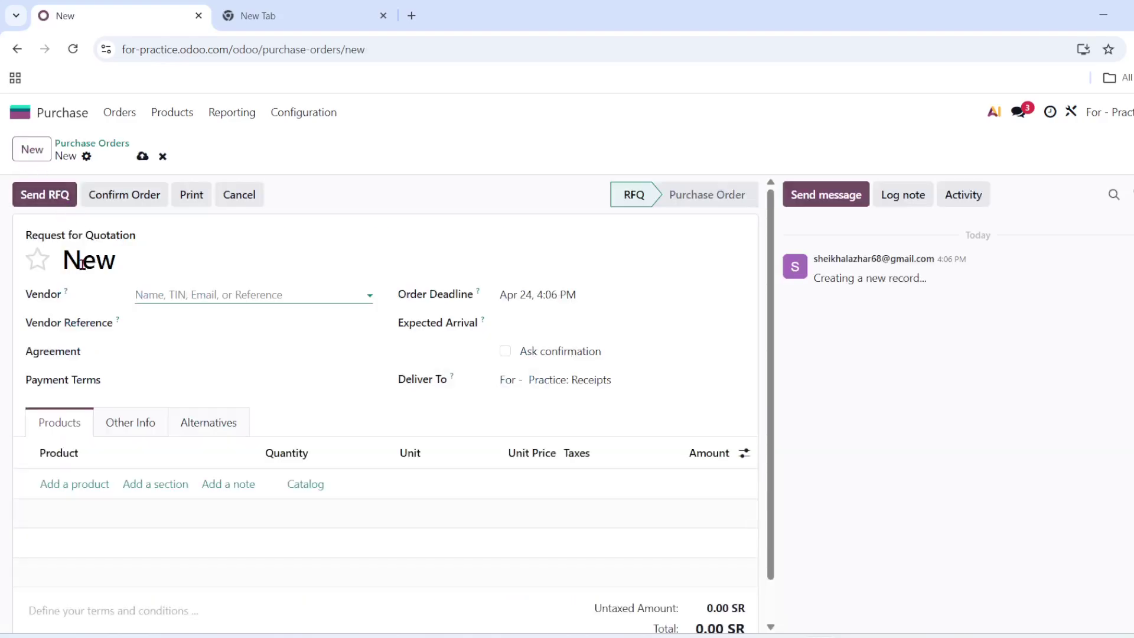
{"action": "left_click", "coordinate": [190, 301]}
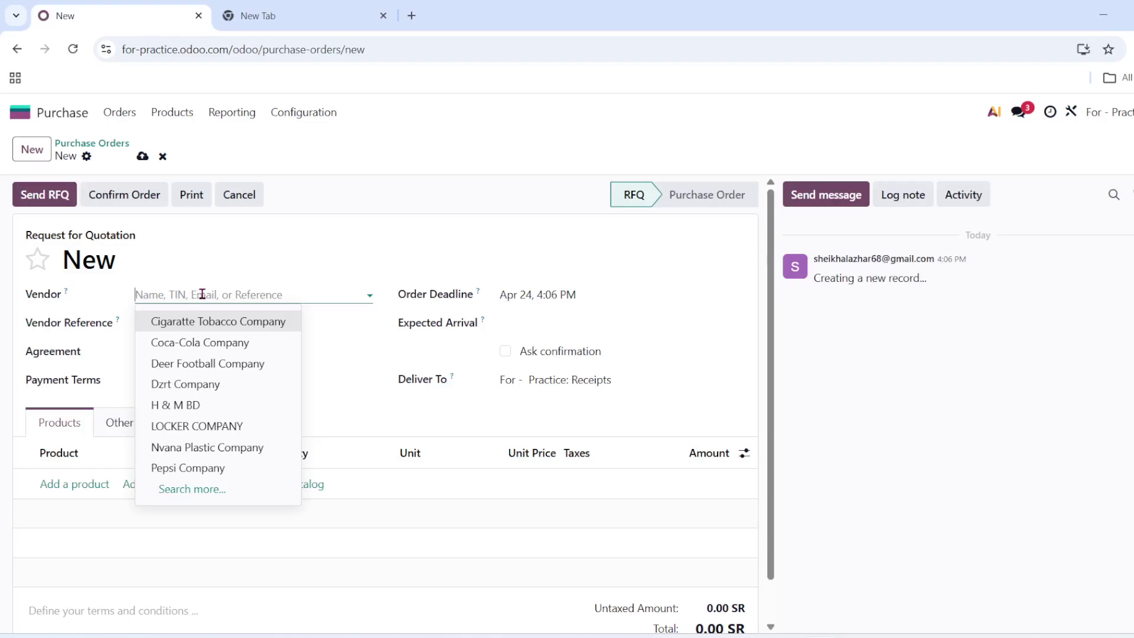
{"action": "left_click", "coordinate": [248, 257]}
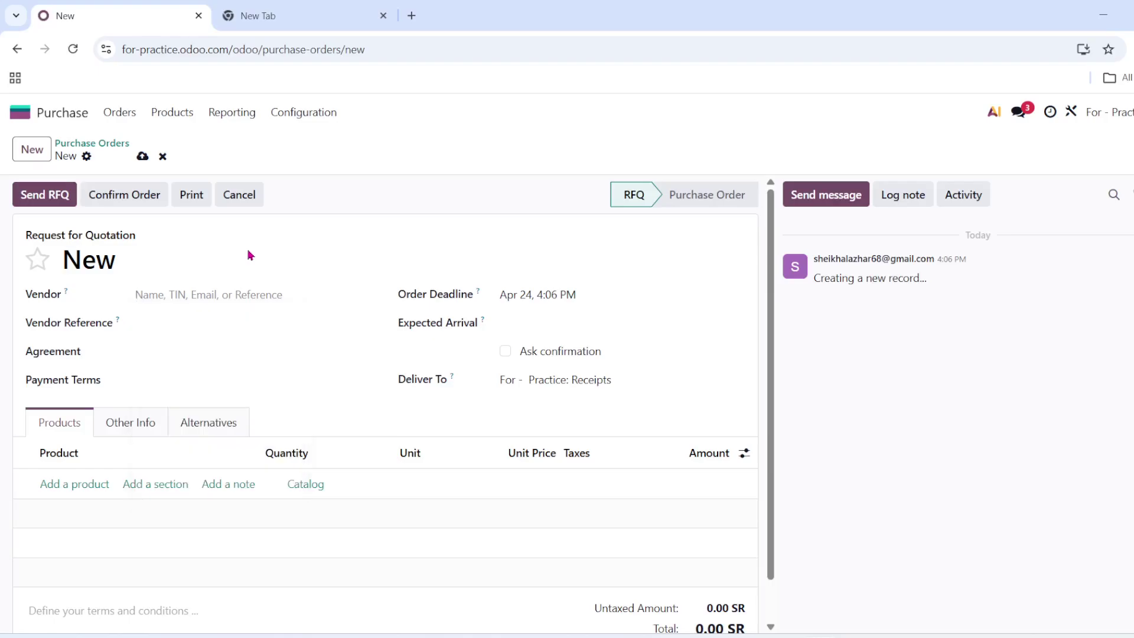
{"action": "left_click", "coordinate": [207, 297]}
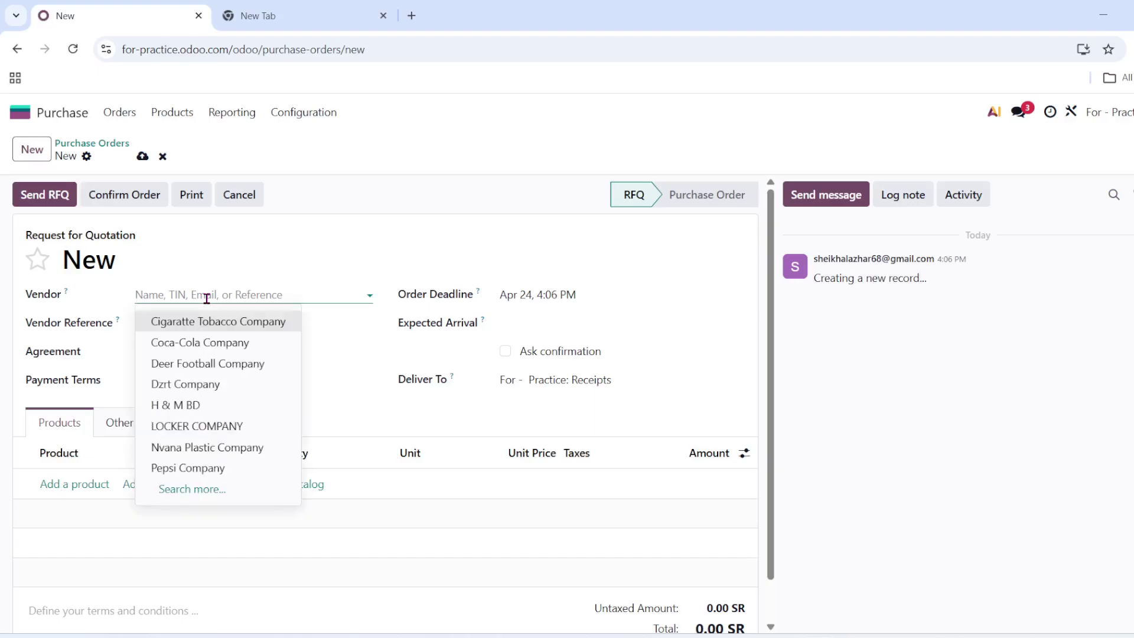
{"action": "left_click", "coordinate": [205, 344]}
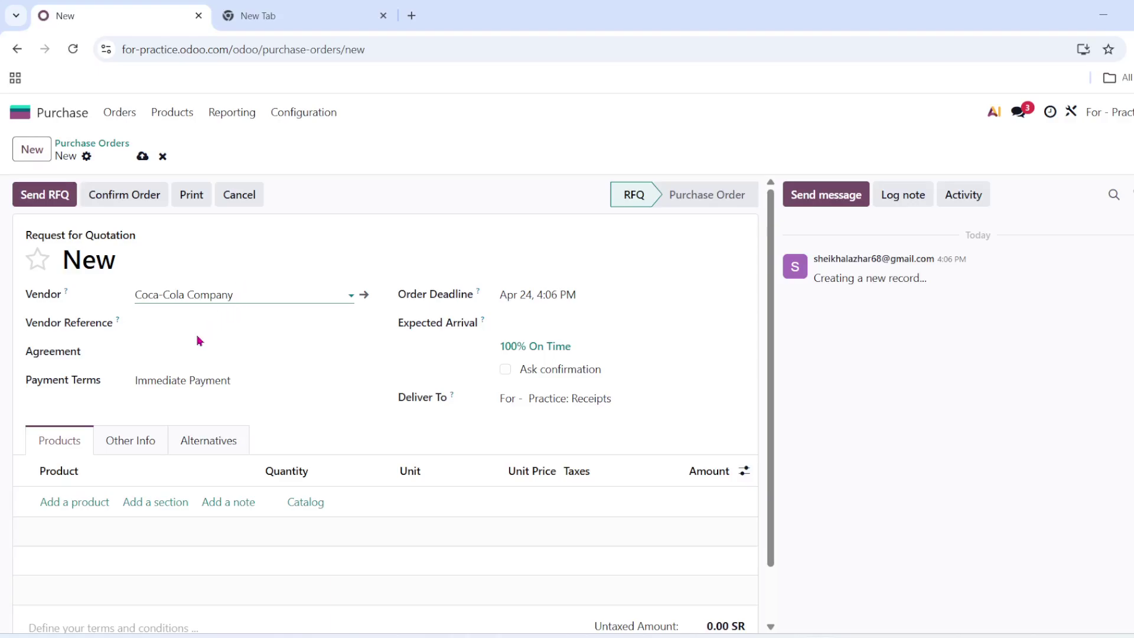
Step: Set the quotation's vendor reference to 123456
{"action": "left_click", "coordinate": [223, 319]}
{"action": "left_click", "coordinate": [227, 328]}
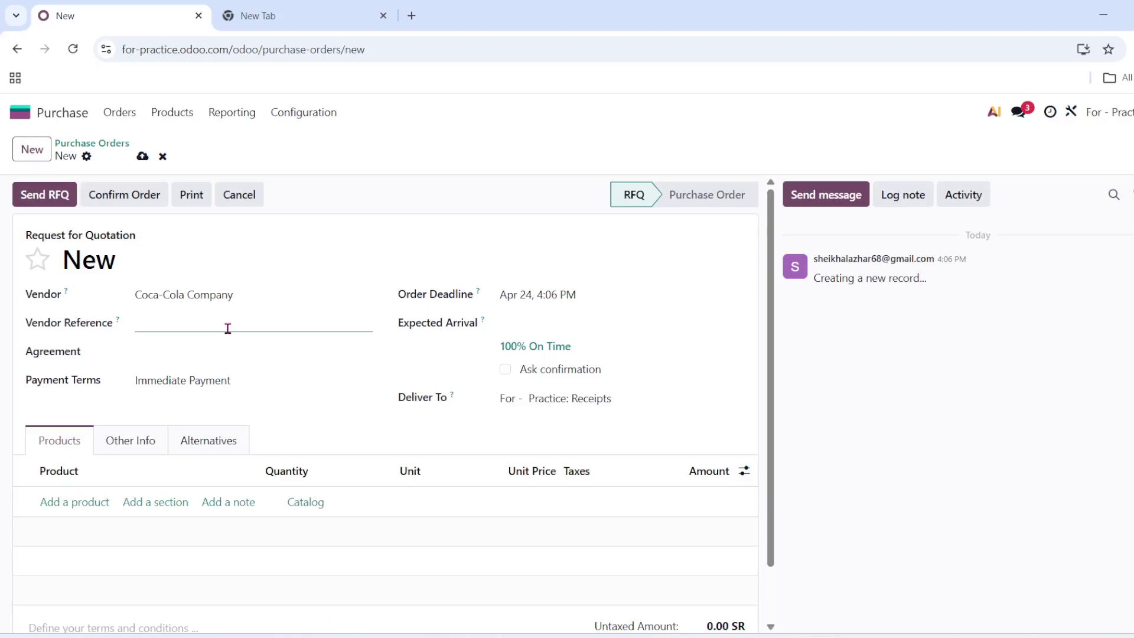
{"action": "type", "text": "123456"}
Step: Check the available agreements and payment terms options for the quotation without changing them
{"action": "left_click", "coordinate": [229, 353]}
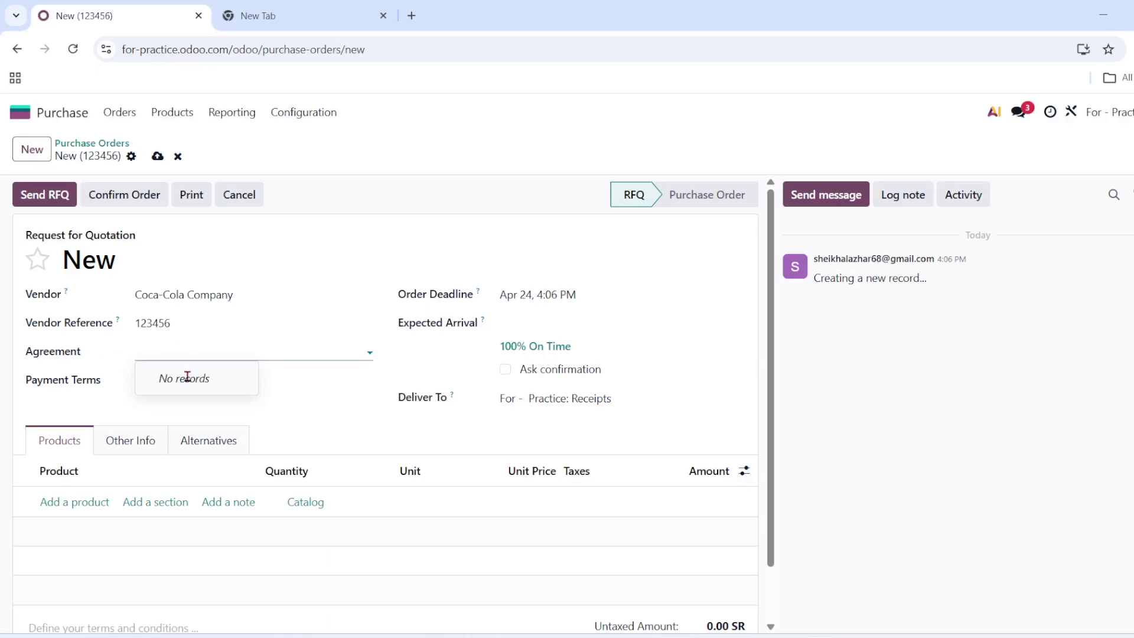
{"action": "left_click", "coordinate": [346, 157]}
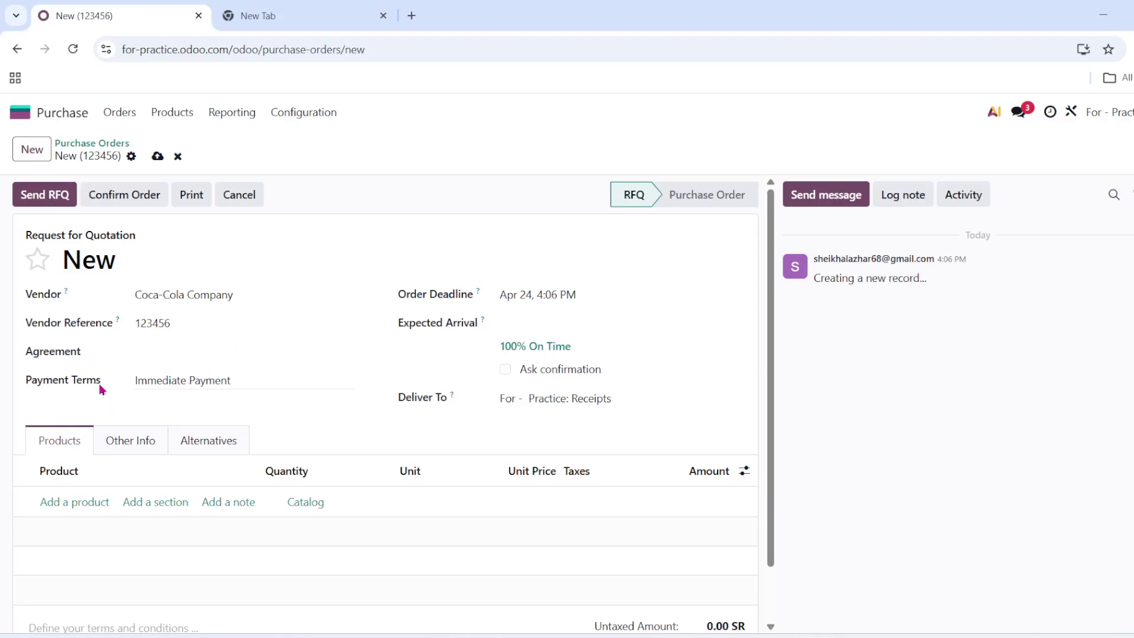
{"action": "left_click", "coordinate": [178, 384]}
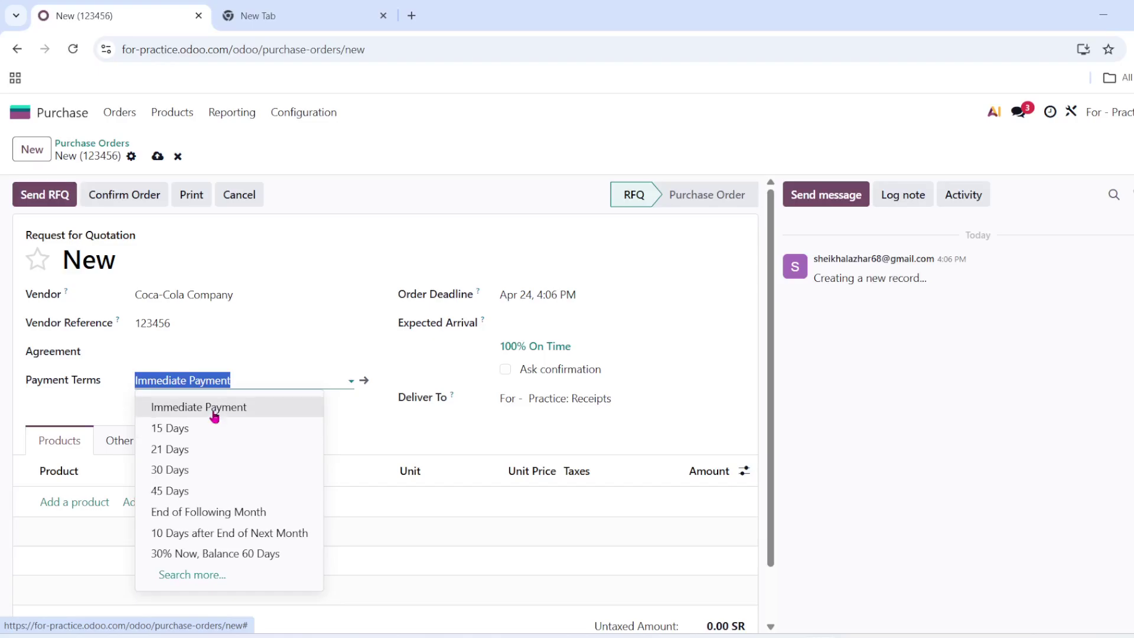
{"action": "left_click", "coordinate": [316, 236]}
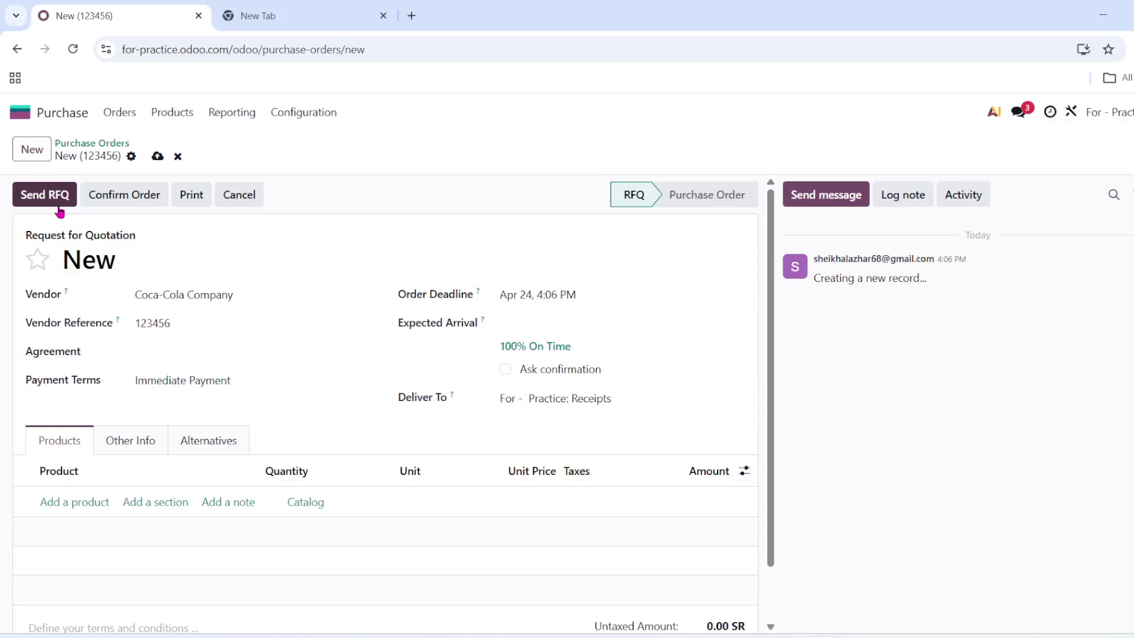
{"action": "mouse_move", "coordinate": [483, 324]}
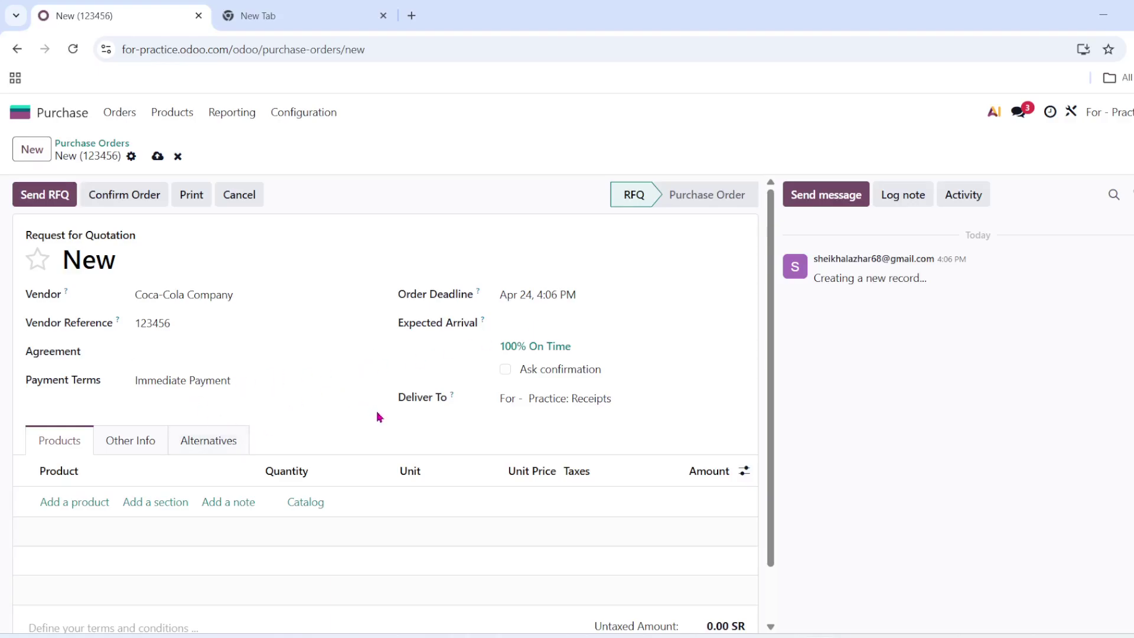
Step: Add a product line for Coca Cola 250 Glass to the quotation with a quantity of 100
{"action": "left_click", "coordinate": [86, 505]}
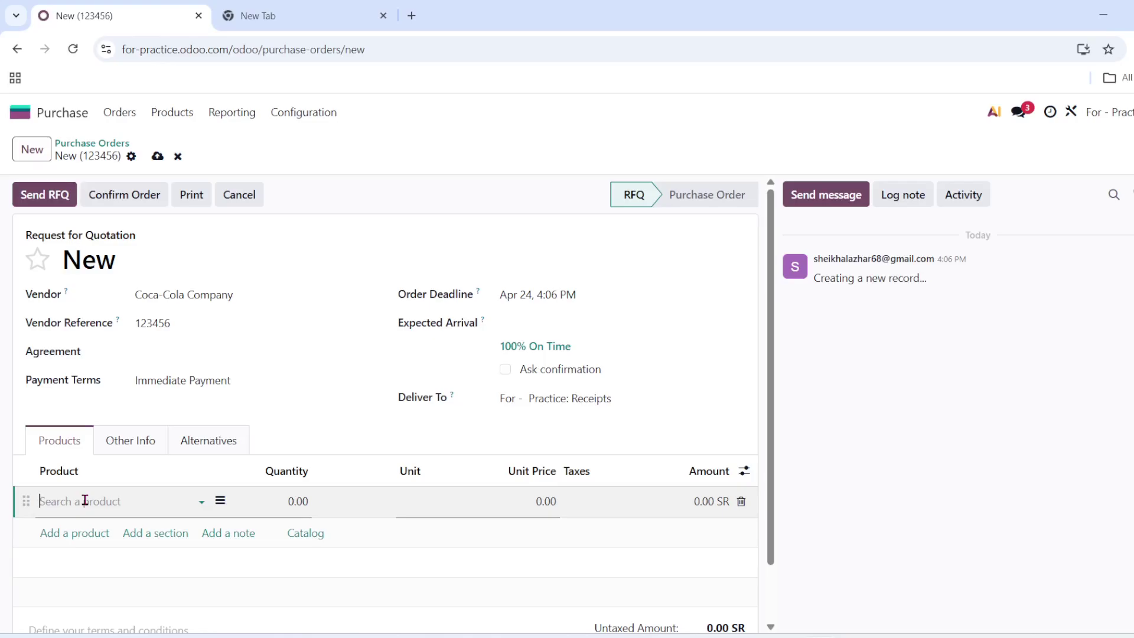
{"action": "left_click", "coordinate": [85, 500]}
{"action": "type", "text": "co"}
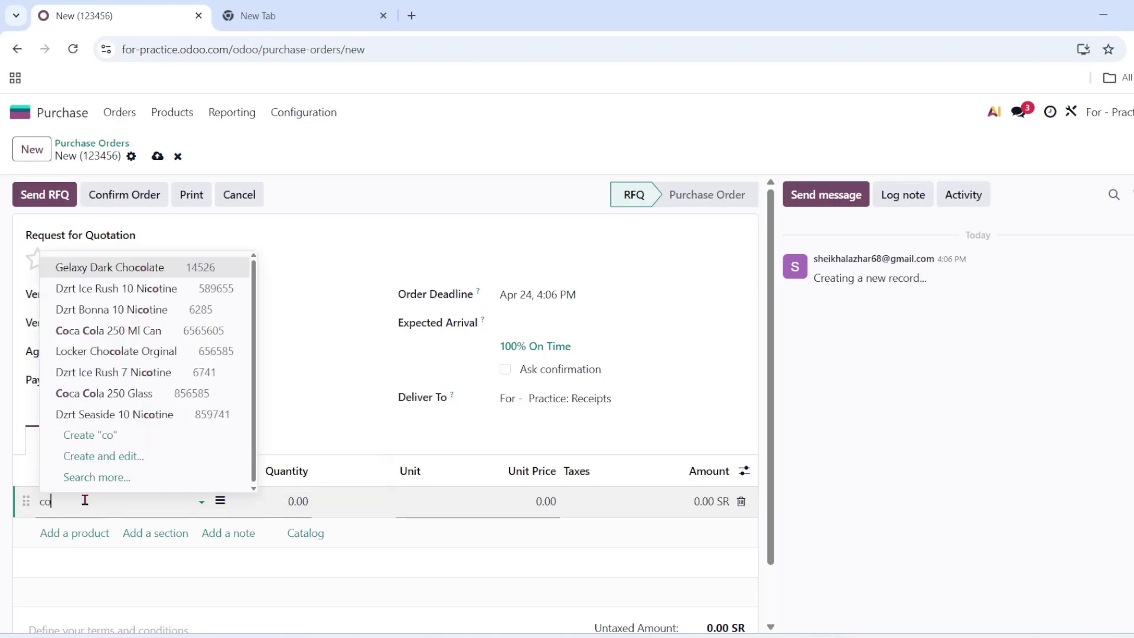
{"action": "left_click", "coordinate": [147, 394]}
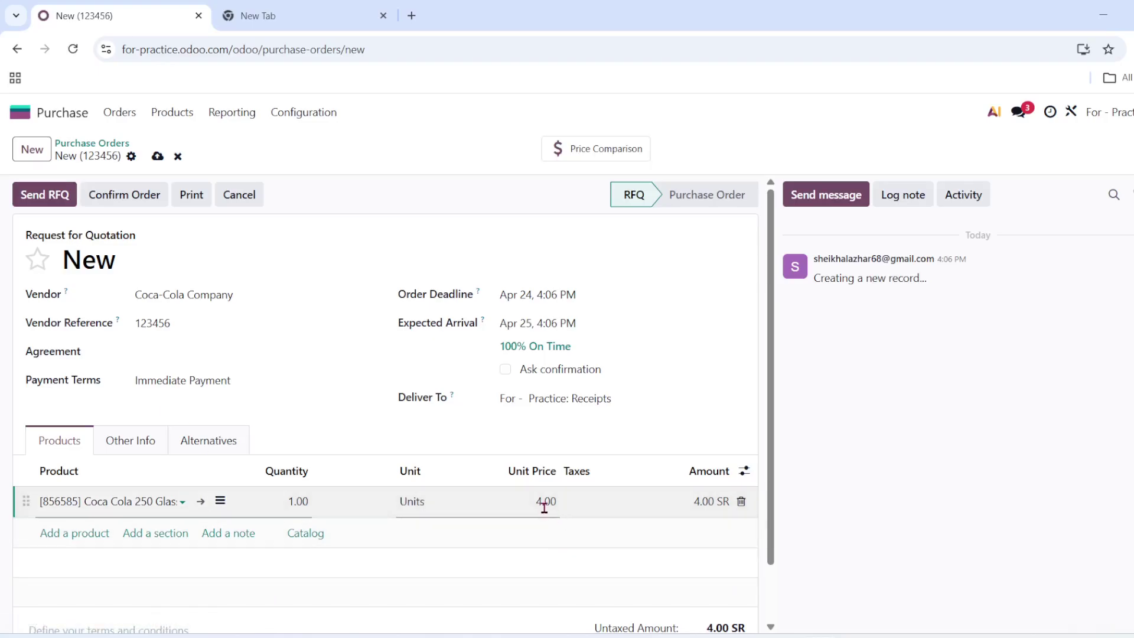
{"action": "left_click", "coordinate": [300, 502]}
{"action": "scroll", "coordinate": [302, 505], "scroll_direction": "down", "scroll_amount": 1}
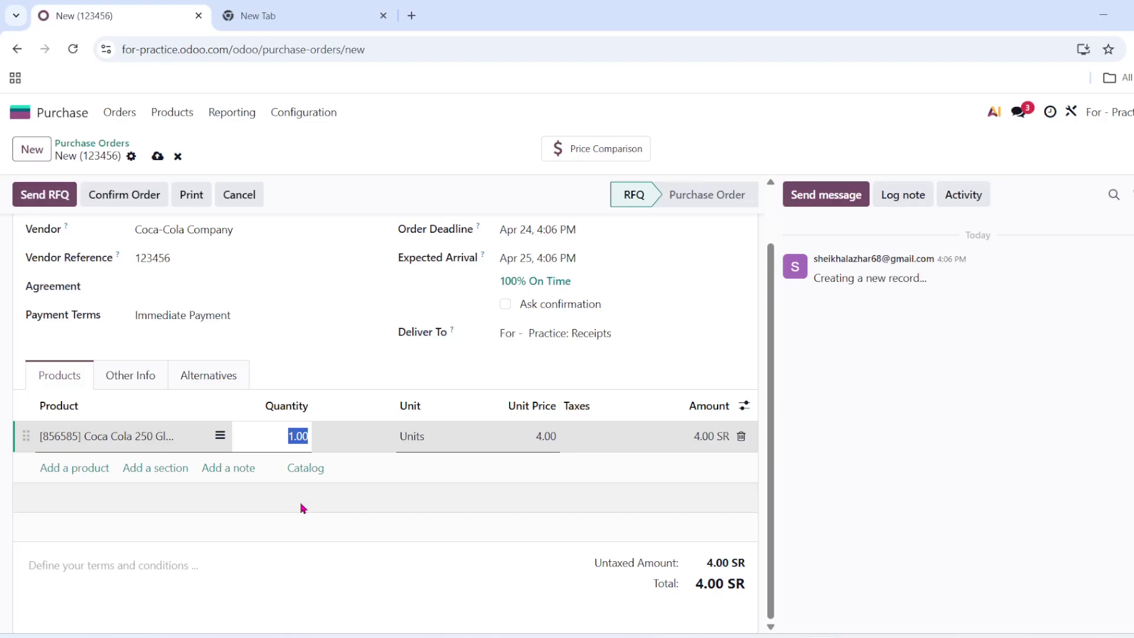
{"action": "type", "text": "100"}
{"action": "left_click", "coordinate": [314, 583]}
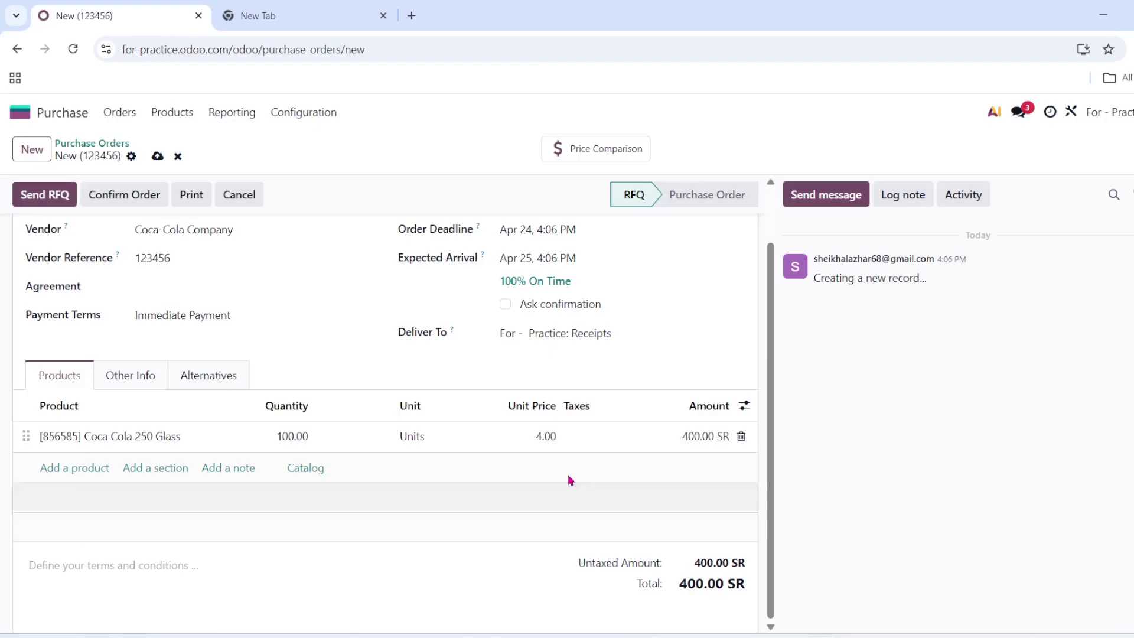
Step: Save the Coca-Cola Company quotation and confirm it as a purchase order
{"action": "left_click", "coordinate": [154, 158]}
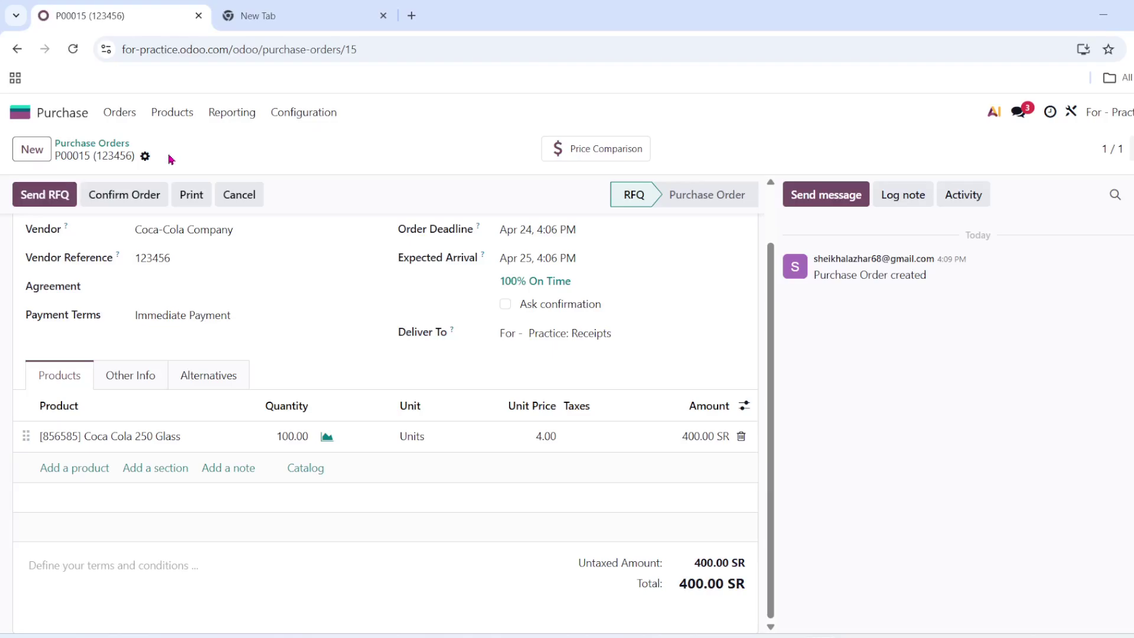
{"action": "left_click", "coordinate": [129, 201]}
{"action": "left_click", "coordinate": [131, 201]}
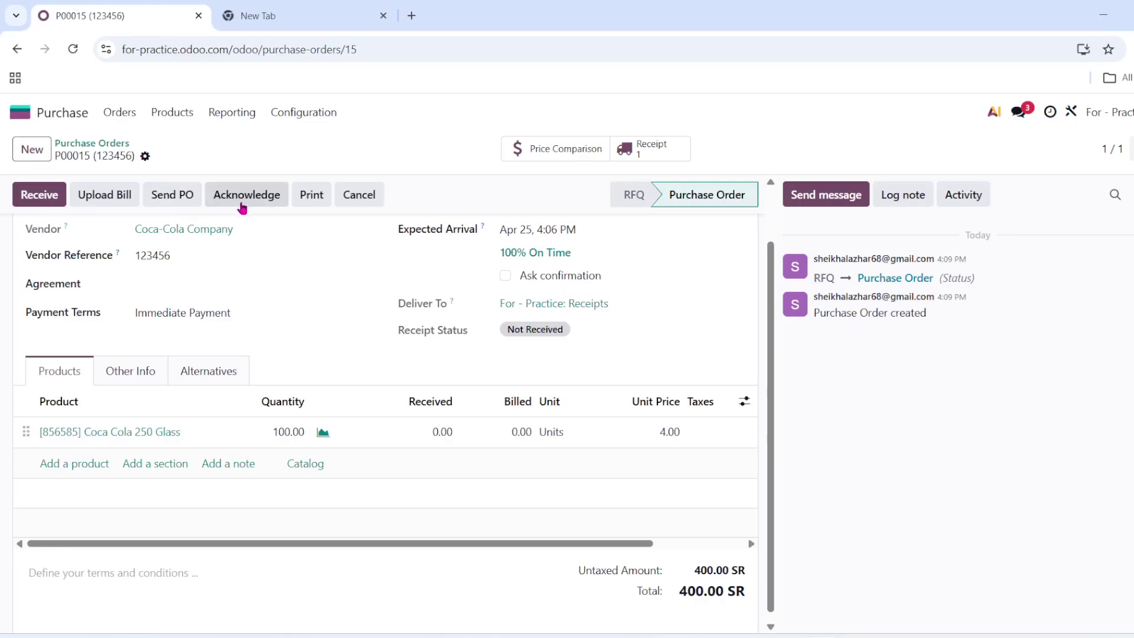
Step: Open the purchase order's receipt and validate receiving the ordered Coca Cola 250 Glass units
{"action": "left_click", "coordinate": [49, 202]}
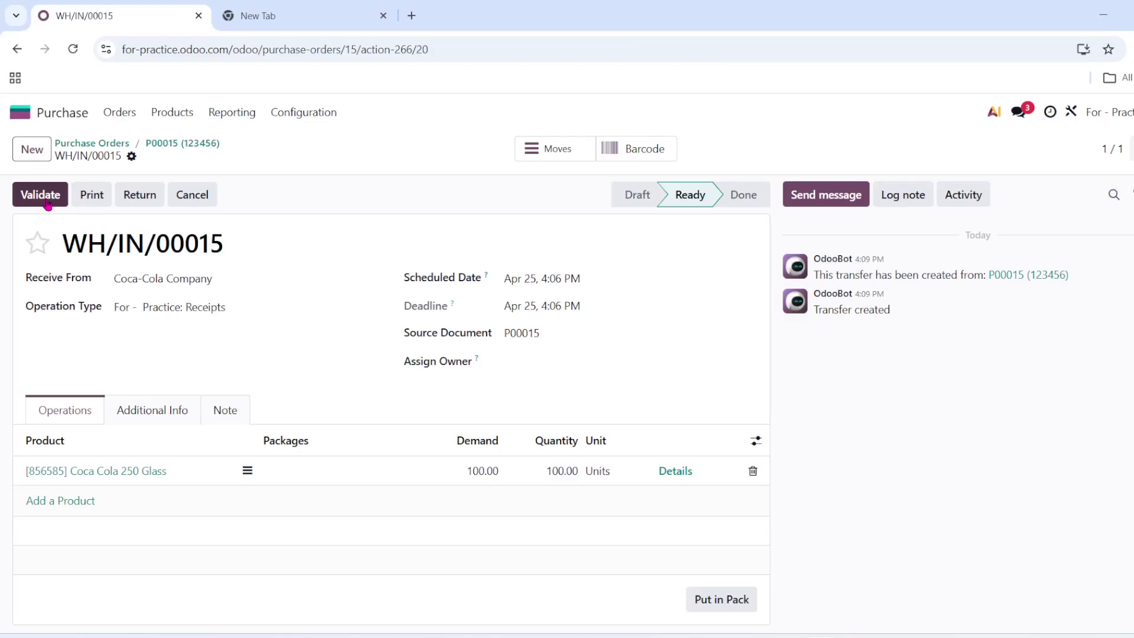
{"action": "left_click", "coordinate": [47, 204]}
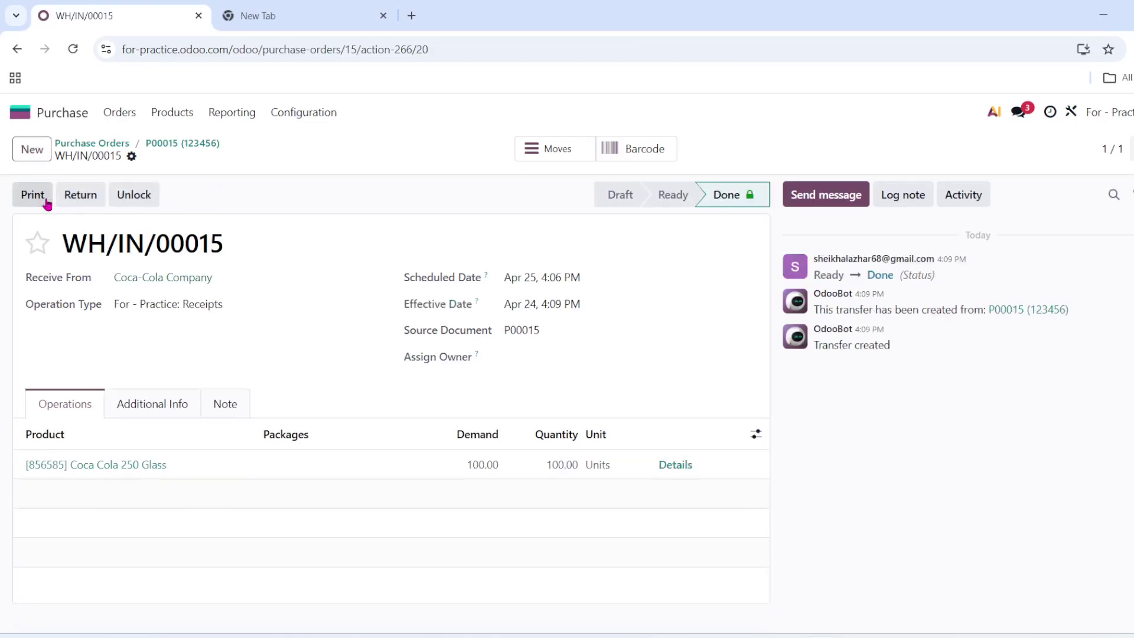